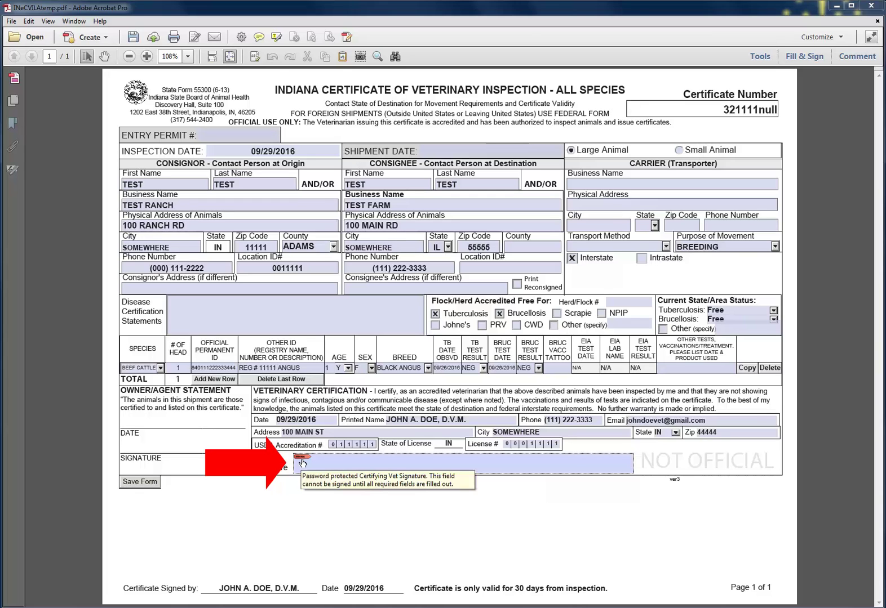
- From the vet signature field, choose to create a new digital ID now
{"action": "left_click", "coordinate": [303, 463]}
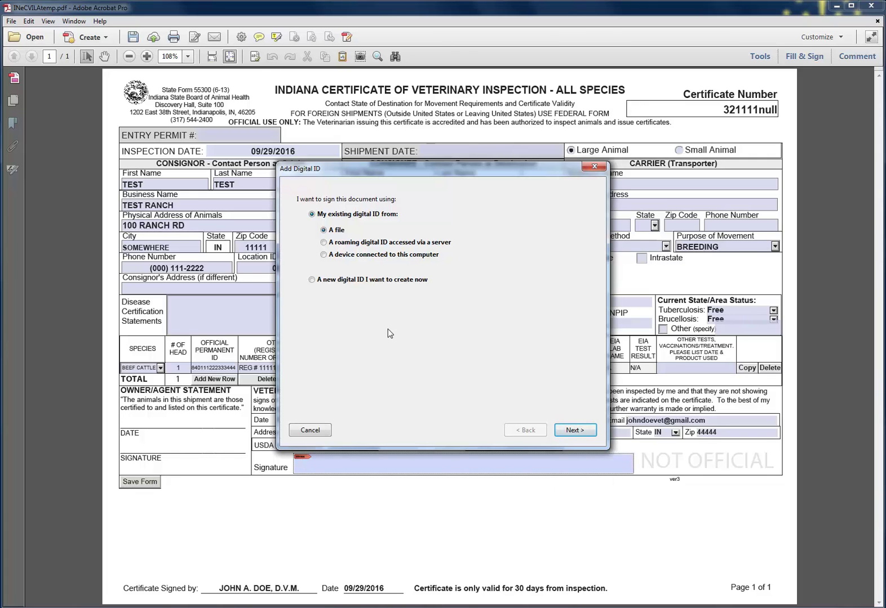
{"action": "left_click", "coordinate": [311, 280]}
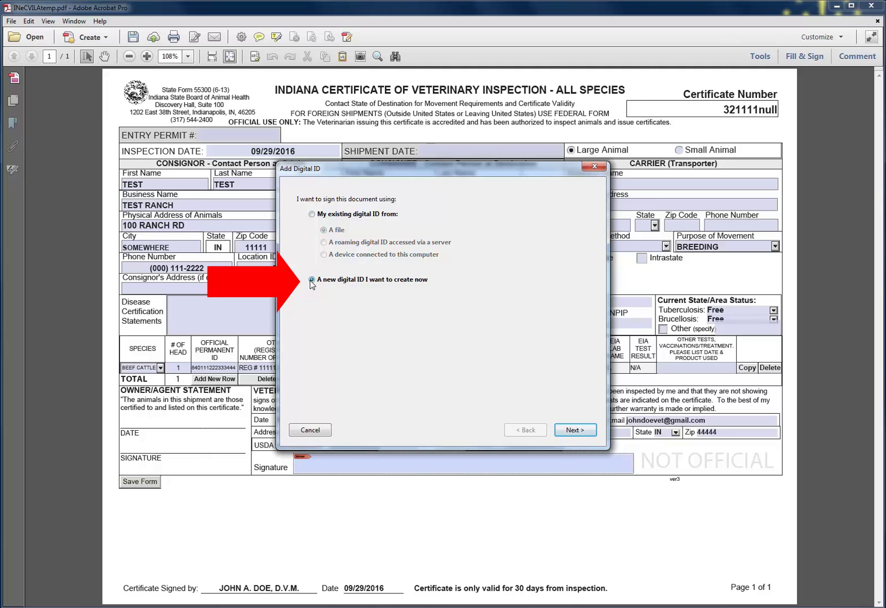
{"action": "left_click", "coordinate": [582, 439]}
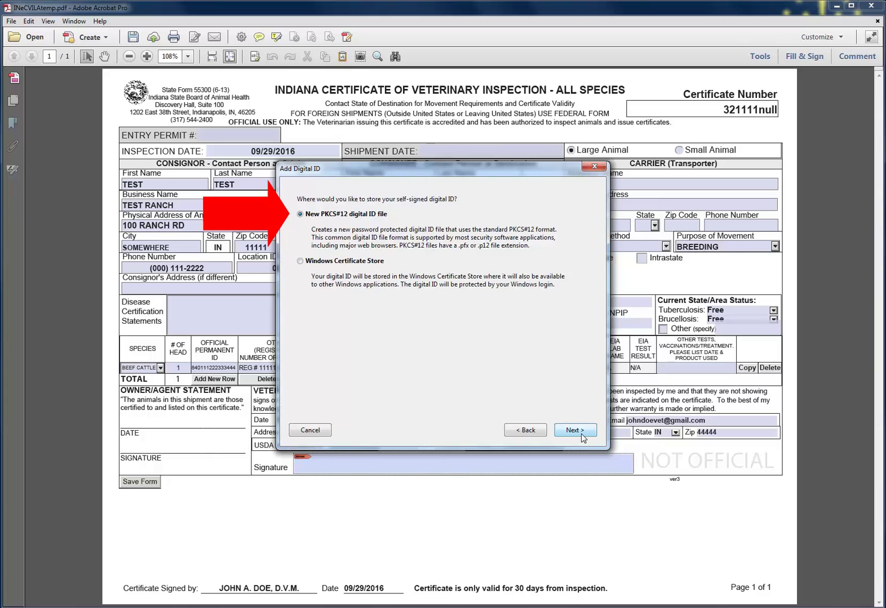
- Keep the PKCS#12 file option and enter the vet's name, Somewhere Clinic as organization, and e-mail
{"action": "left_click", "coordinate": [575, 430]}
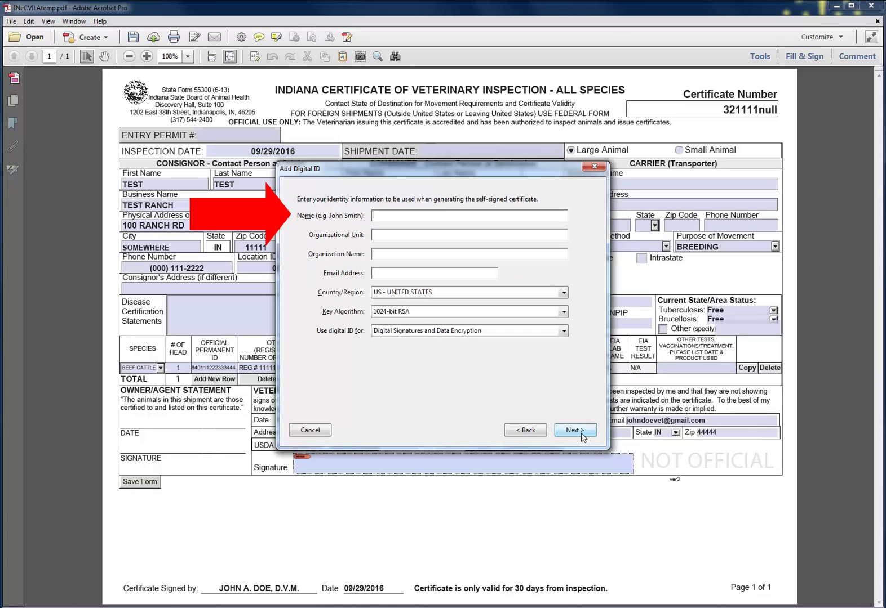
{"action": "type", "text": "John Doe, D.V.M.V>.M."}
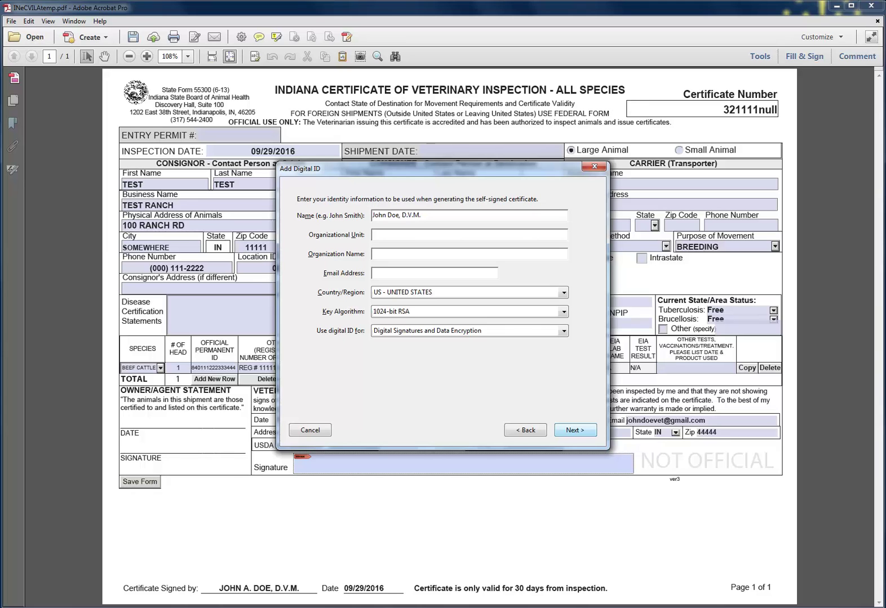
{"action": "type", "text": "Somewhere Clinic"}
{"action": "key", "text": "Tab"}
{"action": "type", "text": "Somewhere Clinic"}
{"action": "key", "text": "Tab"}
{"action": "type", "text": "some"}
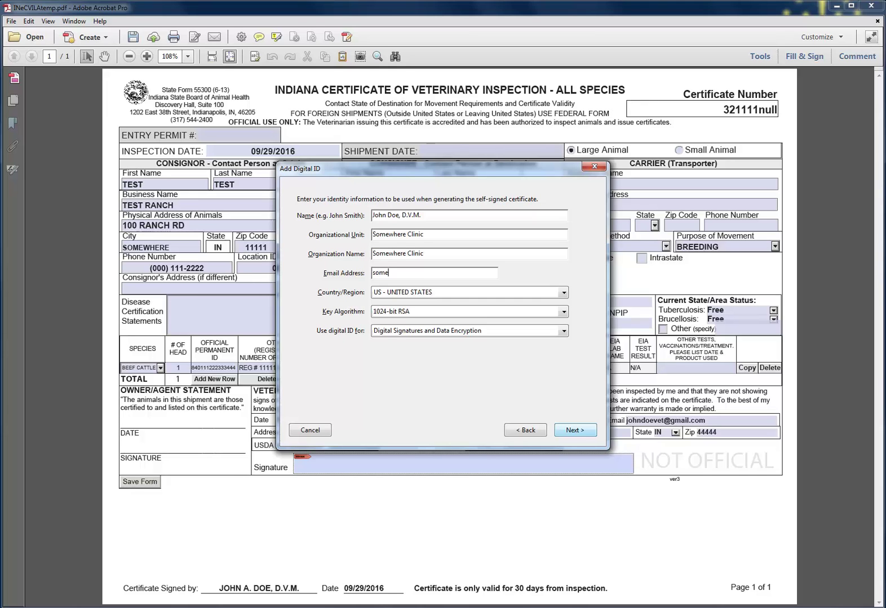
{"action": "type", "text": "where@clinic.com"}
- Set and confirm a password for the .pfx digital ID file and finish creating it
{"action": "left_click", "coordinate": [576, 431]}
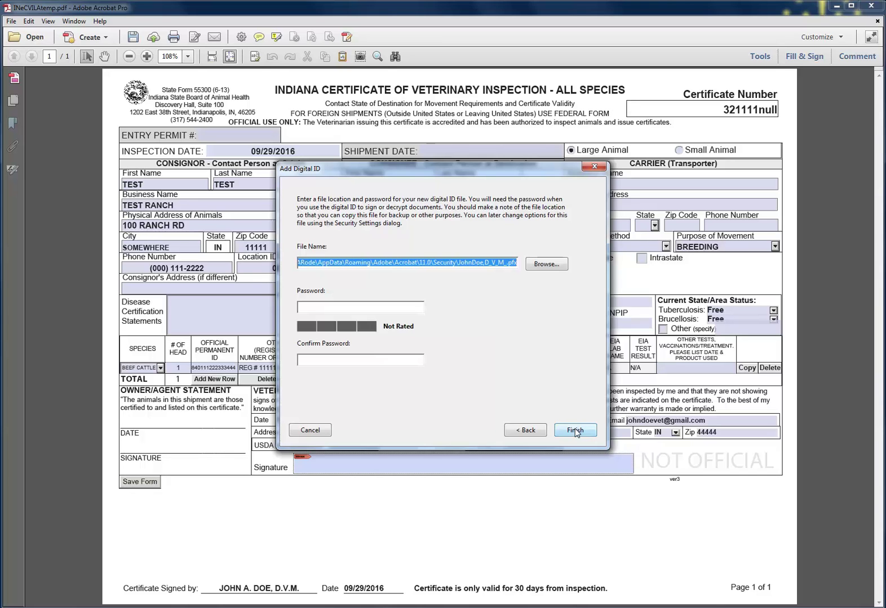
{"action": "left_click", "coordinate": [350, 308]}
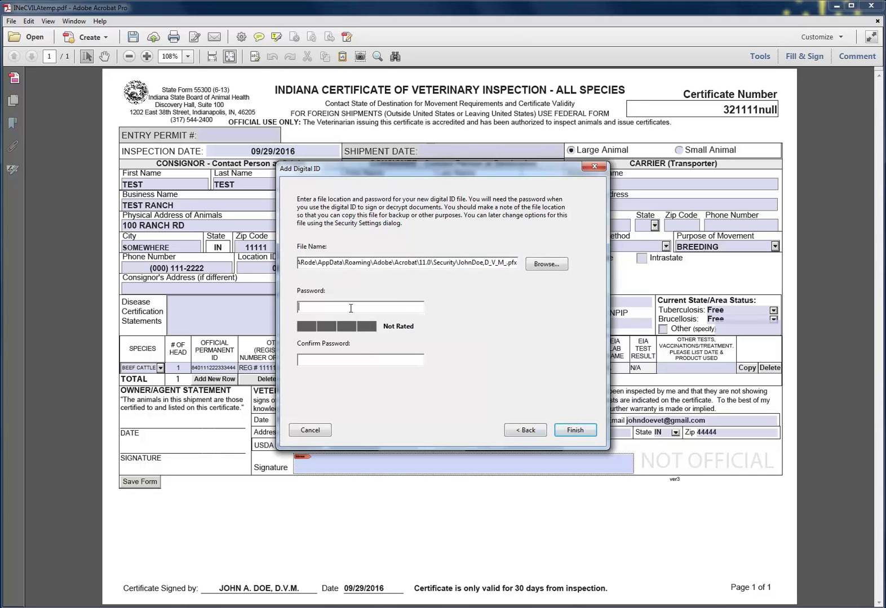
{"action": "type", "text": "********"}
{"action": "key", "text": "Tab"}
{"action": "type", "text": "********"}
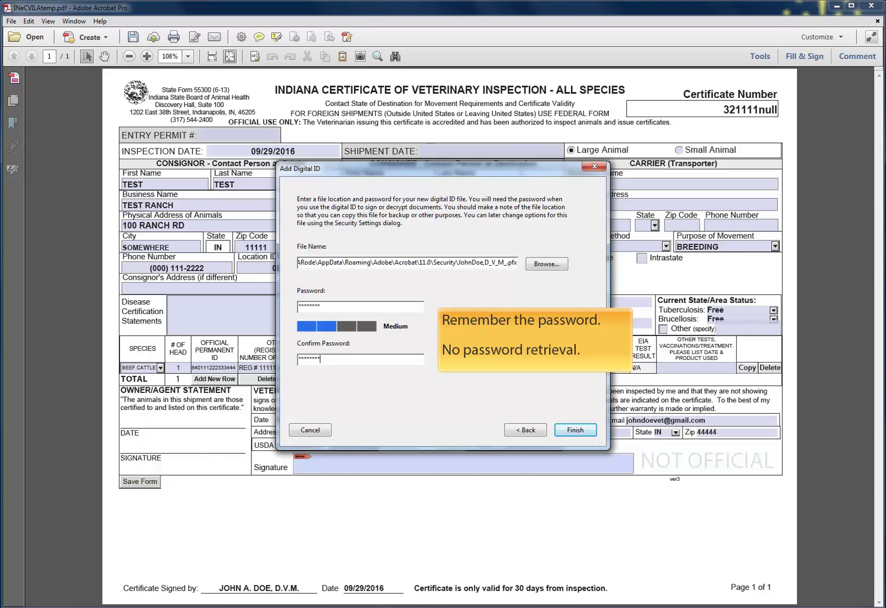
{"action": "left_click", "coordinate": [575, 431]}
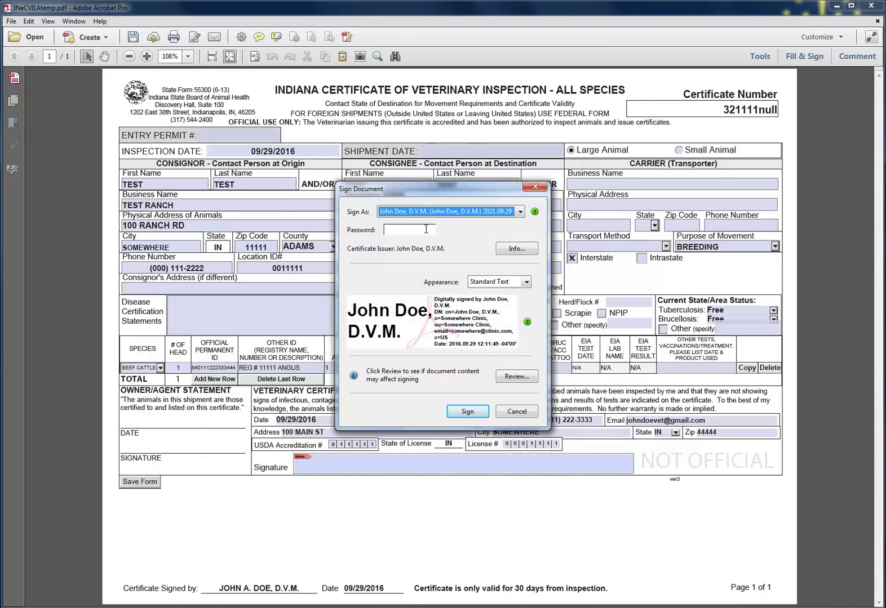
- Enter the digital ID password in Sign Document and sign the certificate
{"action": "left_click", "coordinate": [426, 229]}
{"action": "type", "text": "******"}
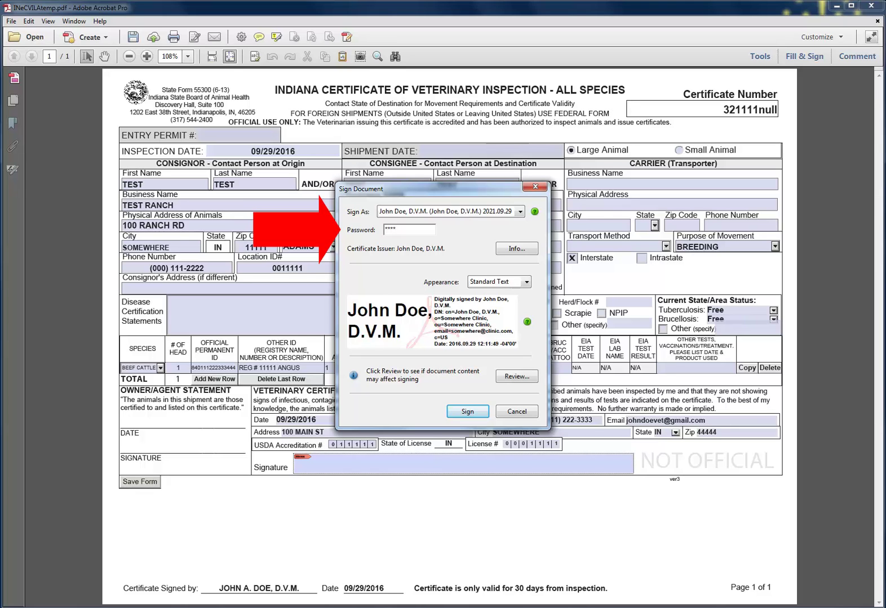
{"action": "type", "text": "*"}
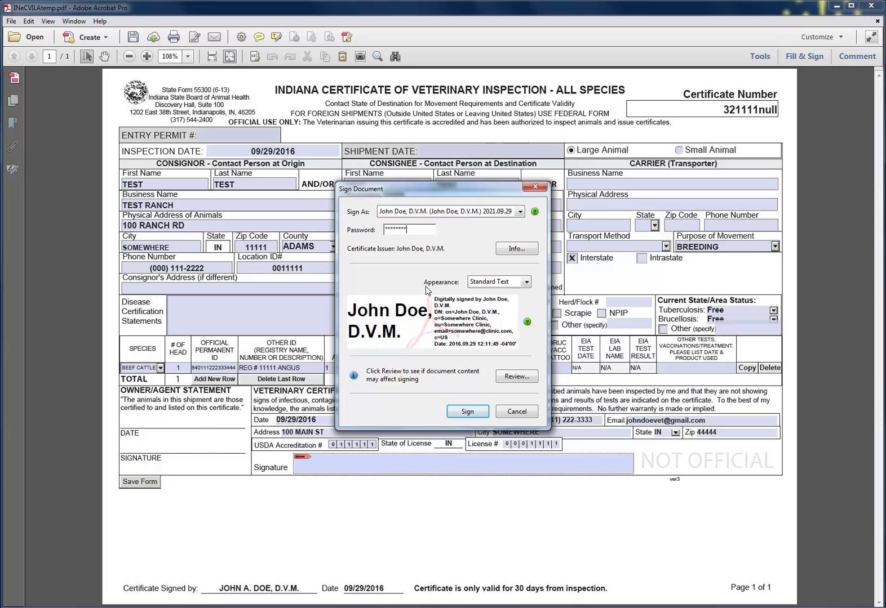
{"action": "left_click", "coordinate": [459, 412]}
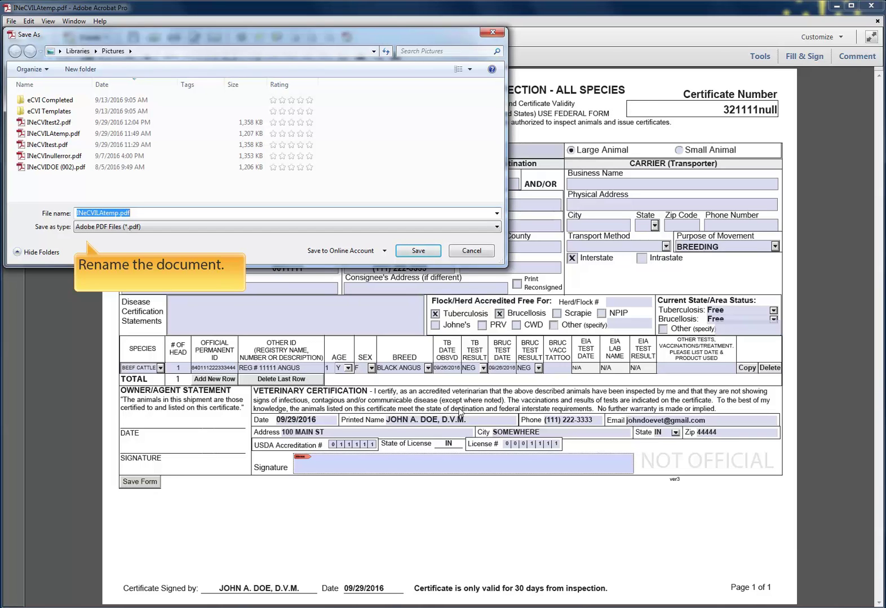
- Rename the signed copy to INeCVItest3 and save it as a PDF
{"action": "left_click", "coordinate": [202, 214]}
{"action": "key", "text": "BackSpace"}
{"action": "key", "text": "BackSpace"}
{"action": "key", "text": "BackSpace"}
{"action": "key", "text": "BackSpace"}
{"action": "key", "text": "BackSpace"}
{"action": "key", "text": "BackSpace"}
{"action": "key", "text": "BackSpace"}
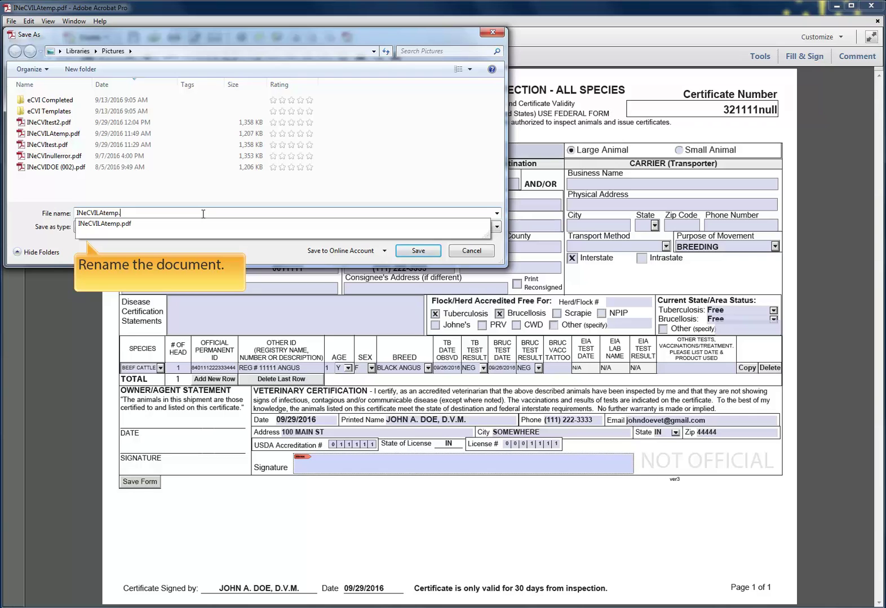
{"action": "key", "text": "BackSpace"}
{"action": "key", "text": "BackSpace"}
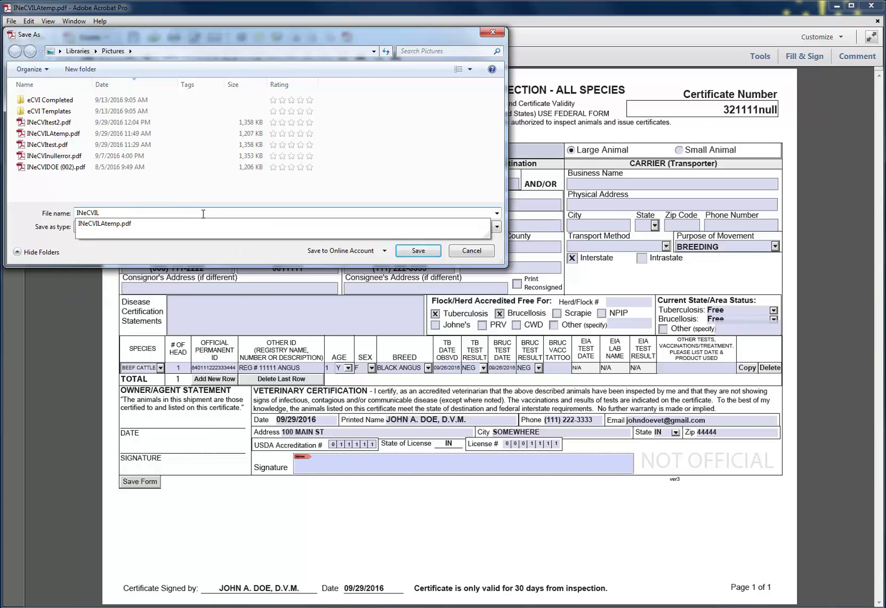
{"action": "key", "text": "BackSpace"}
{"action": "type", "text": "test"}
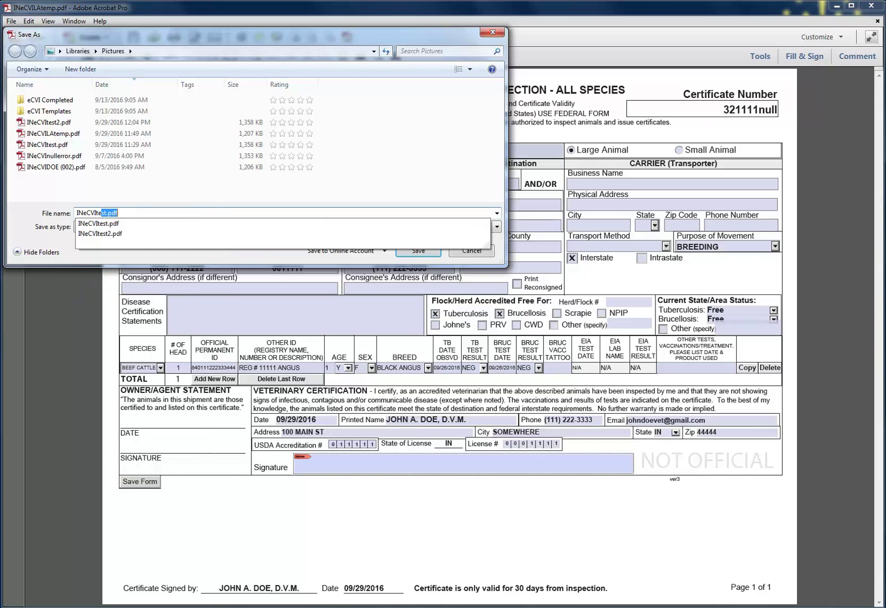
{"action": "type", "text": "3"}
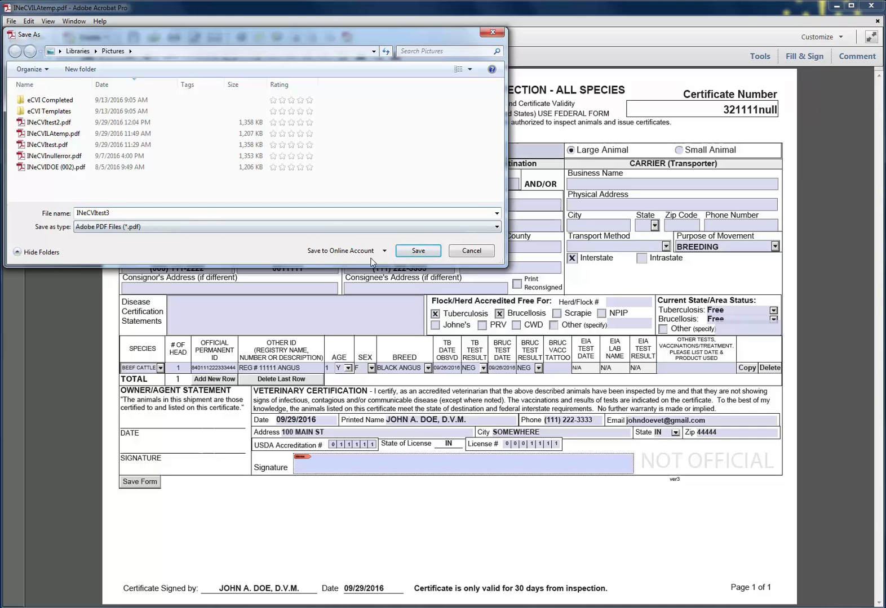
{"action": "left_click", "coordinate": [418, 251]}
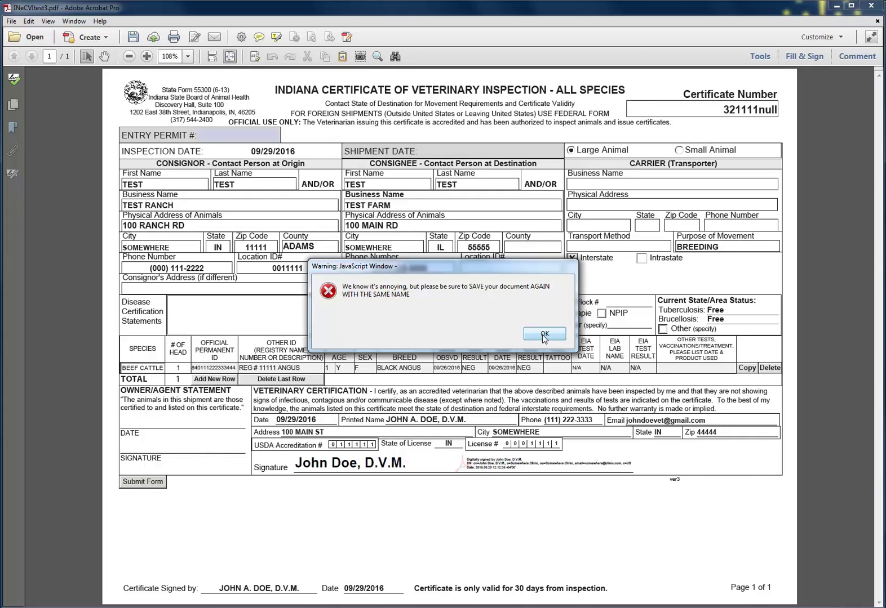
- Dismiss the JavaScript save-again warning and save INeCVItest3.pdf again
{"action": "left_click", "coordinate": [544, 334]}
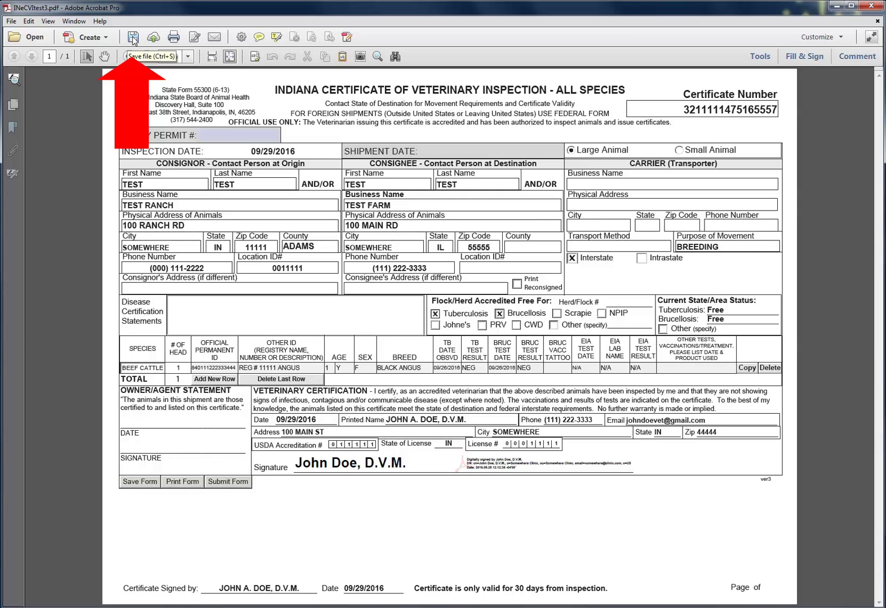
{"action": "left_click", "coordinate": [134, 39]}
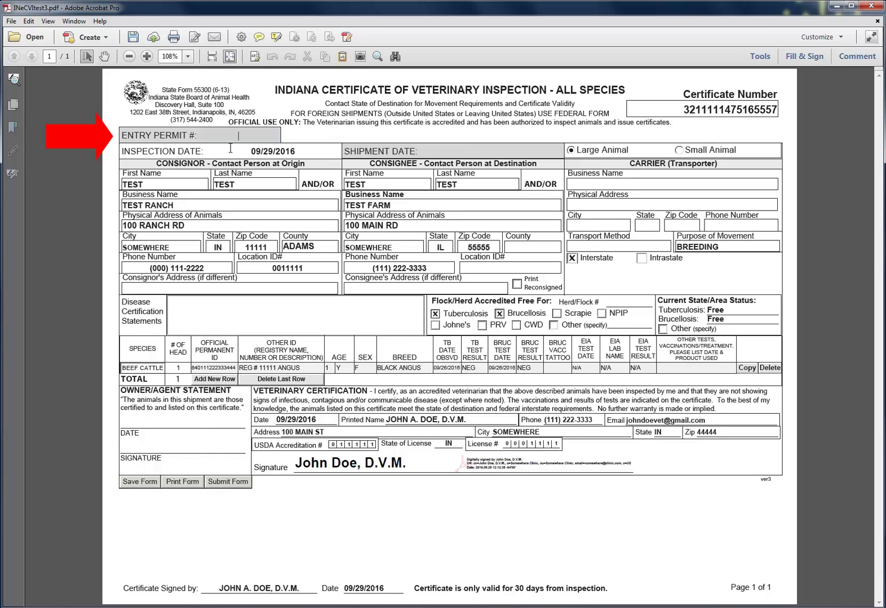
- Enter IL00001 as the Entry Permit # and save the certificate
{"action": "type", "text": "IL00001"}
{"action": "key", "text": "Return"}
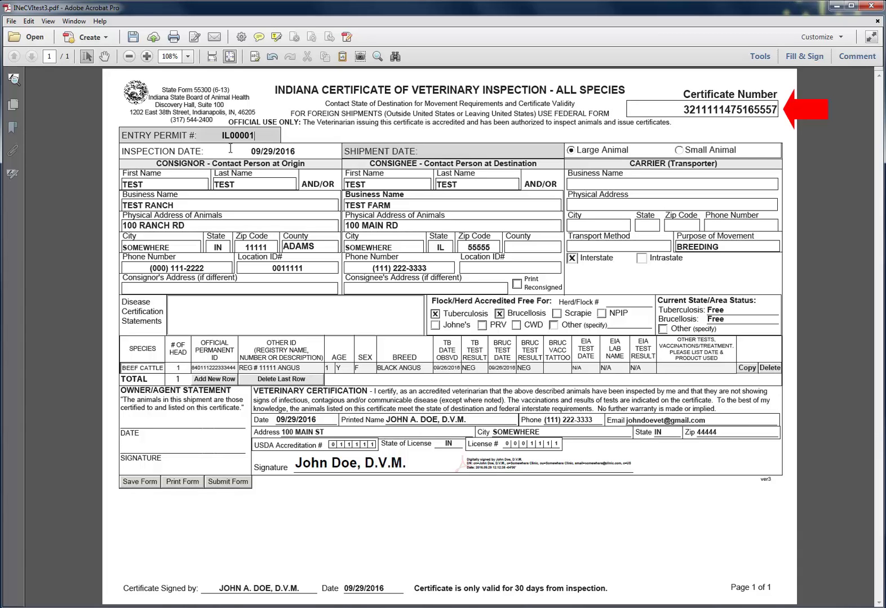
{"action": "left_click", "coordinate": [134, 40]}
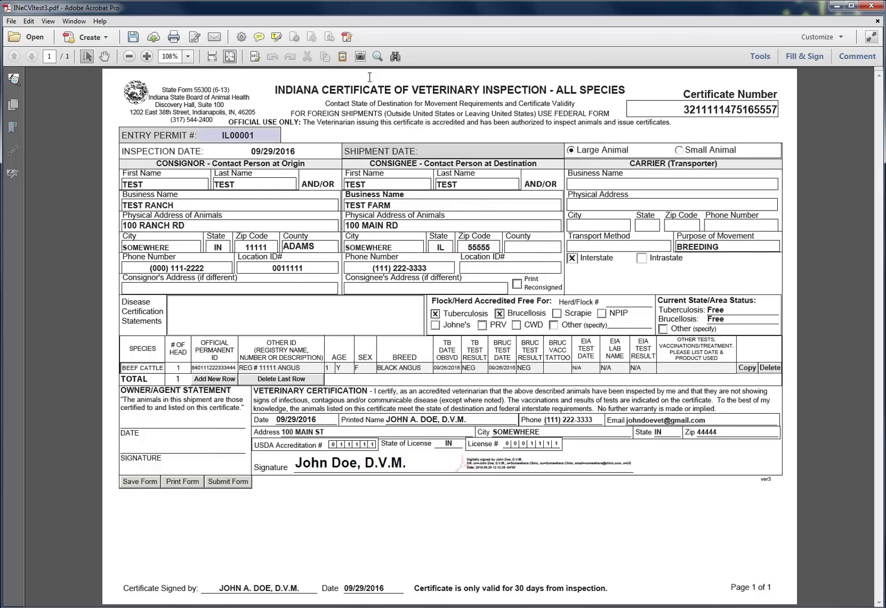
- Close INeCVItest3.pdf, declining to save changes
{"action": "left_click", "coordinate": [871, 6]}
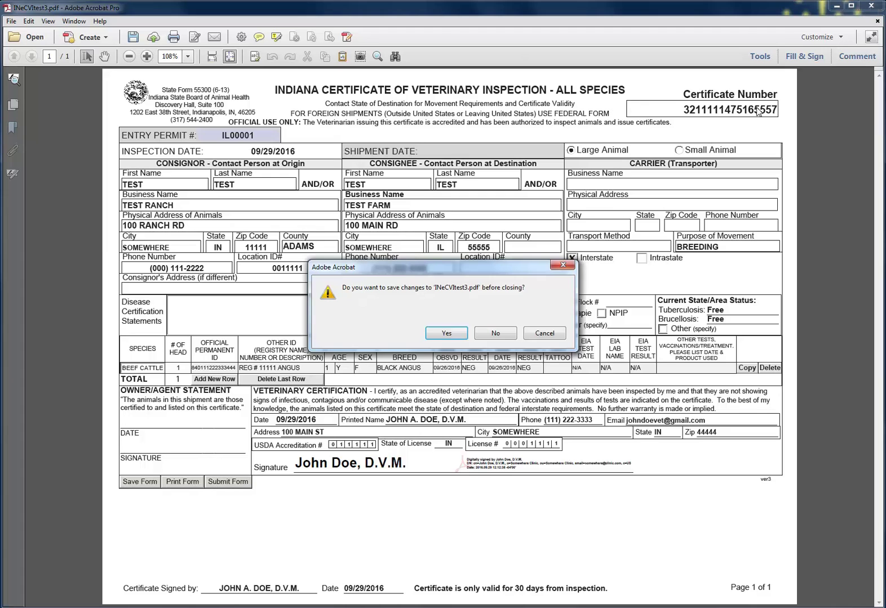
{"action": "left_click", "coordinate": [492, 335]}
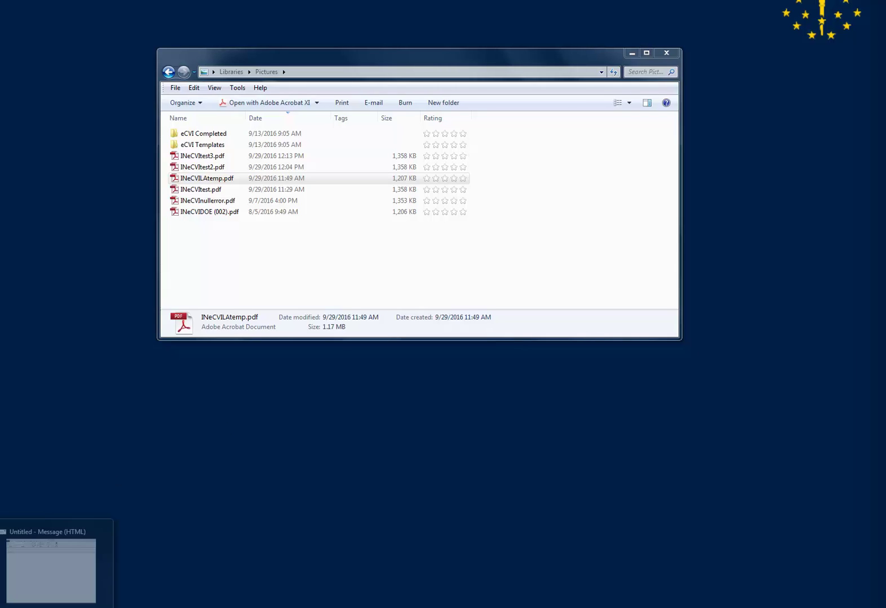
- Switch to the 'Untitled - Message (HTML)' Outlook window from the taskbar
{"action": "left_click", "coordinate": [47, 575]}
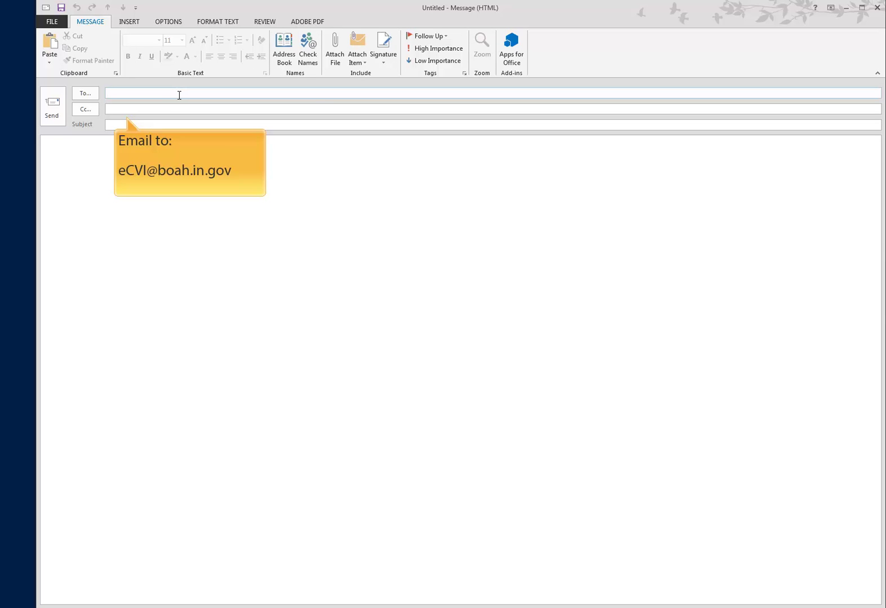
- Paste the eCVI address, accept the BOAH eCVI recipient, and enter the subject 'Bovine'
{"action": "key", "text": "ctrl+v"}
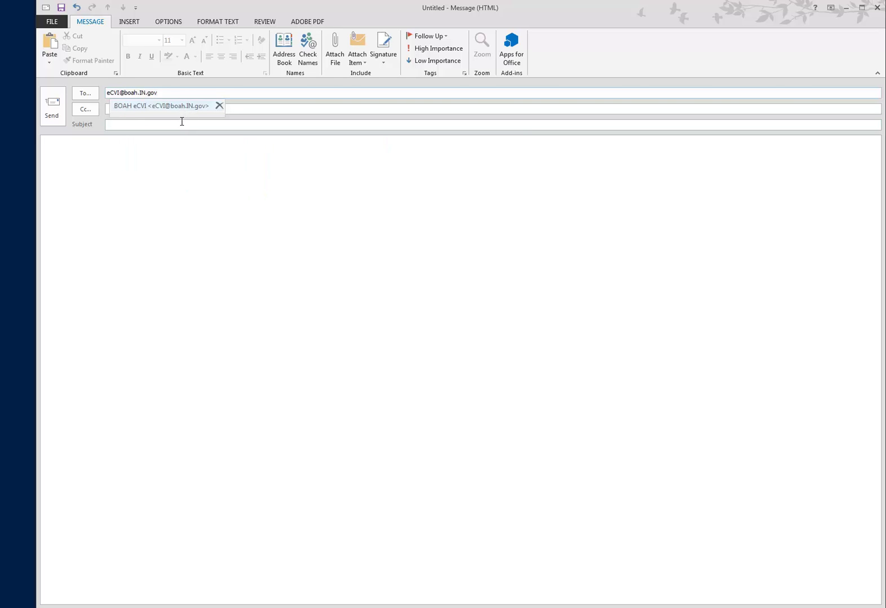
{"action": "left_click", "coordinate": [182, 124]}
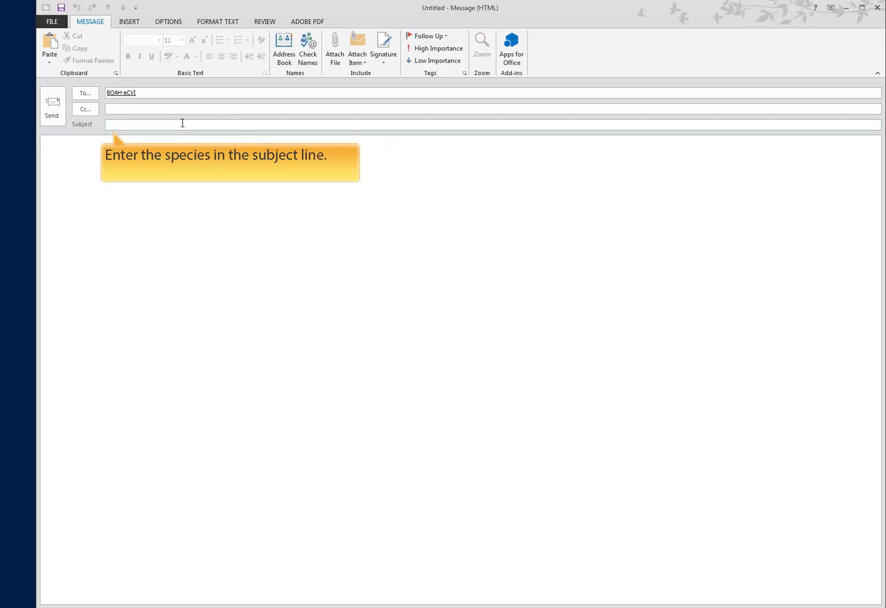
{"action": "type", "text": "Bovine"}
- Attach the signed INeCVItest3.pdf (1 MB) to the 'Bovine' Outlook message
{"action": "left_click", "coordinate": [336, 51]}
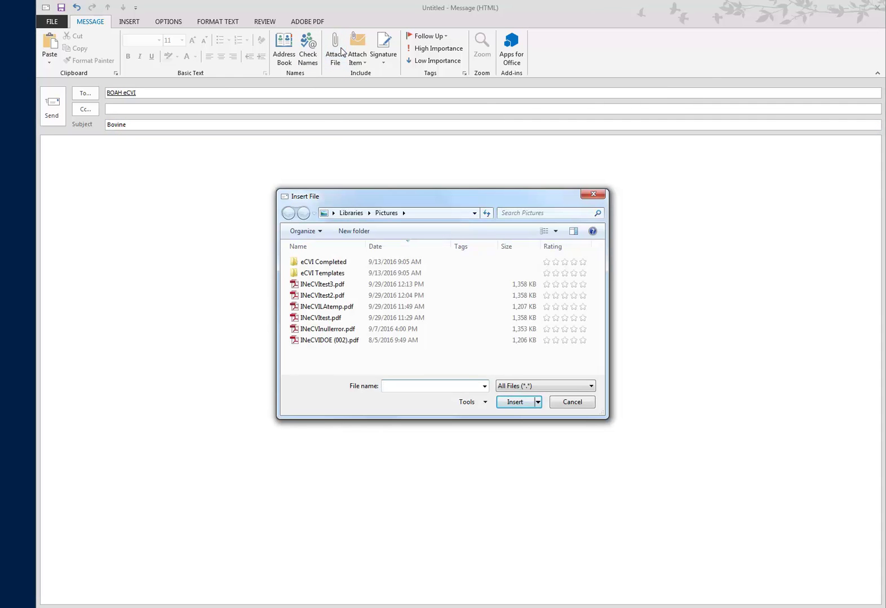
{"action": "double_click", "coordinate": [339, 286]}
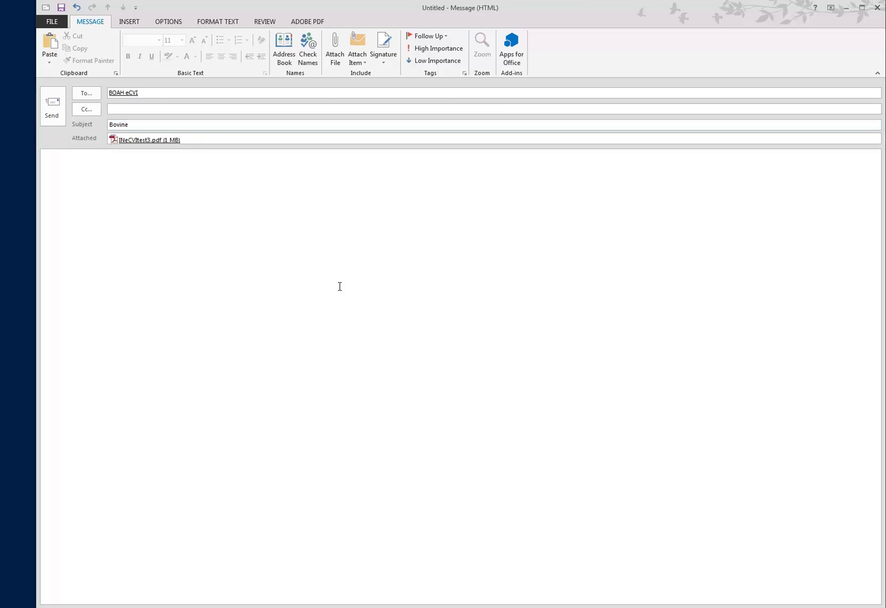